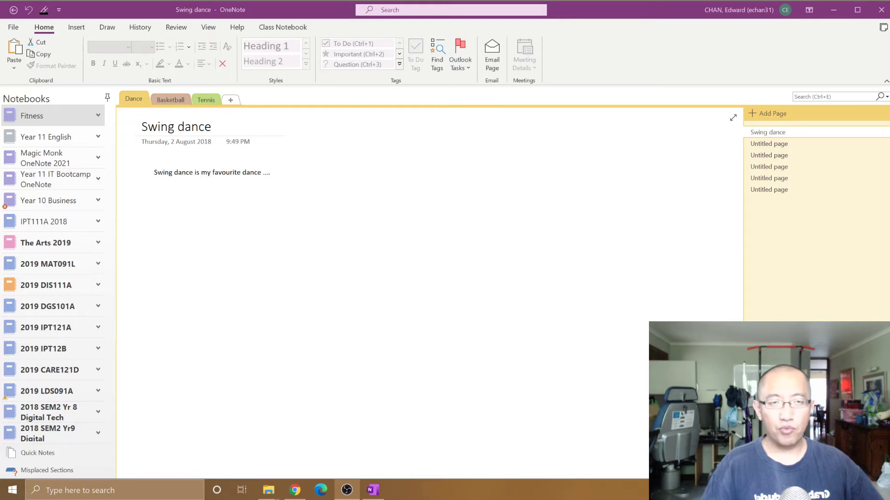
Step: Append ' Magic Monk' to the Fitness notebook's display name in Properties, making it 'Fitness Magic Monk'
right_click(44, 119)
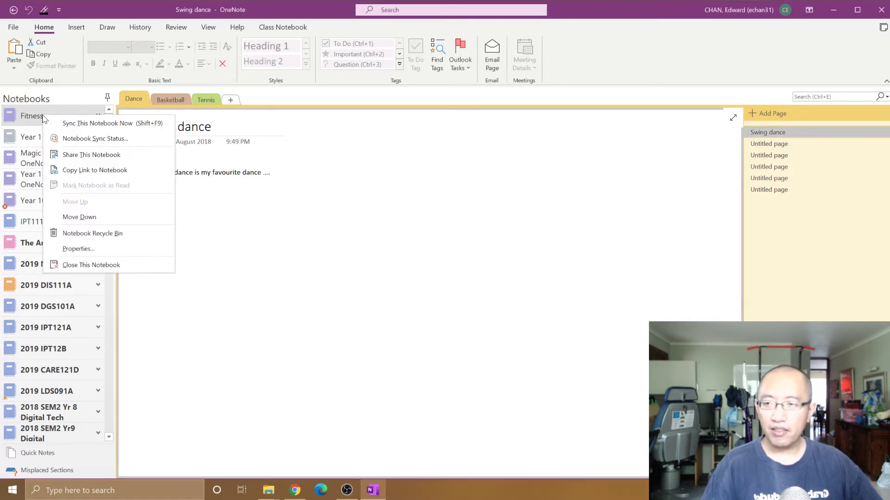
left_click(127, 248)
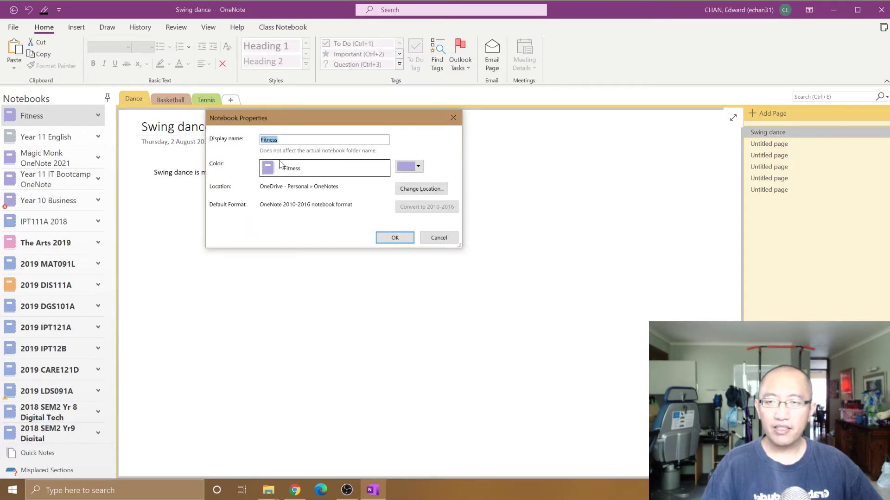
left_click_drag(278, 139, 265, 139)
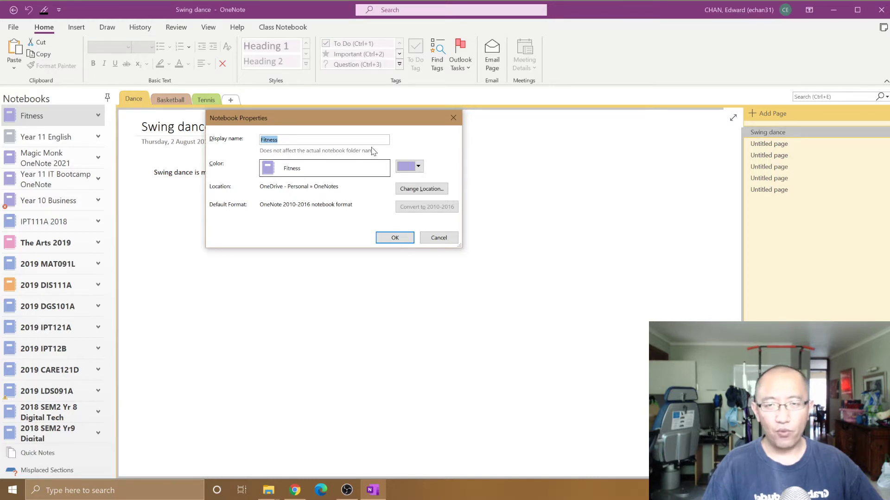
left_click(278, 139)
left_click_drag(278, 139, 260, 139)
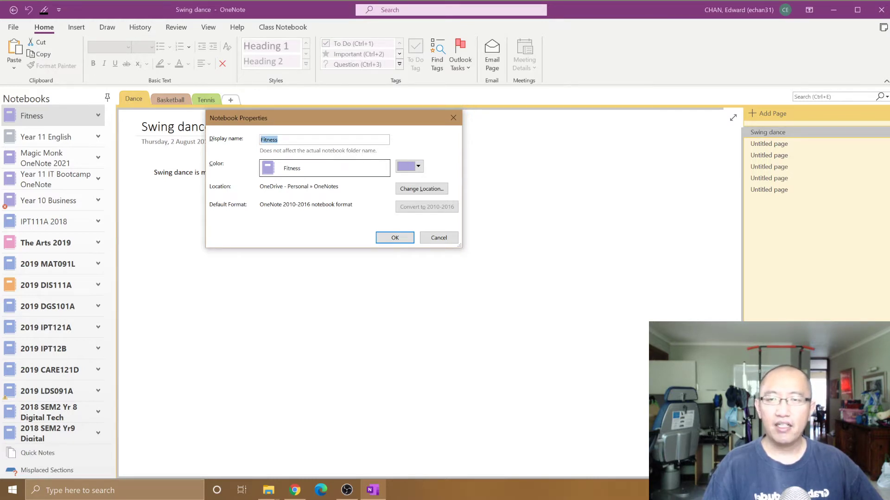
left_click(278, 140)
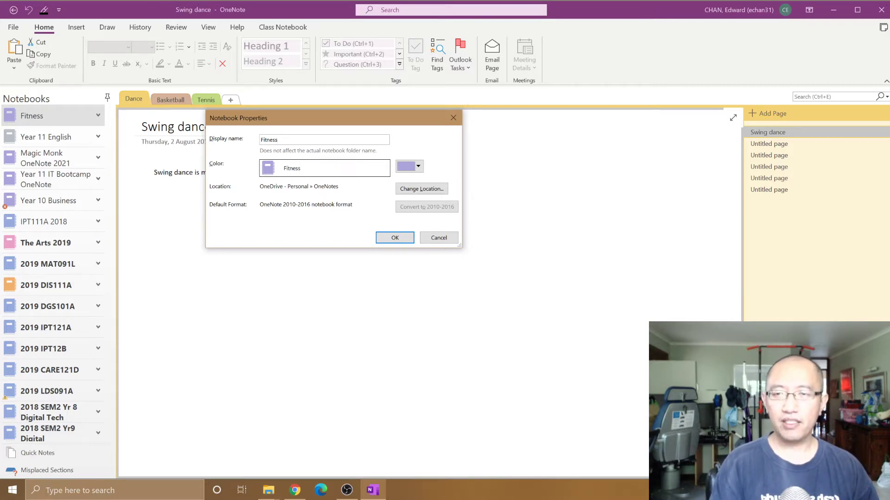
type("Magic")
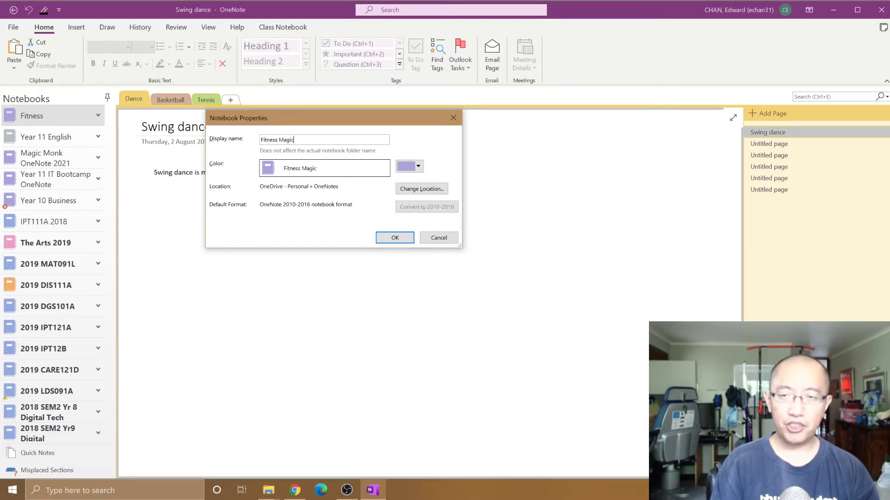
type(" Monk")
key("Return")
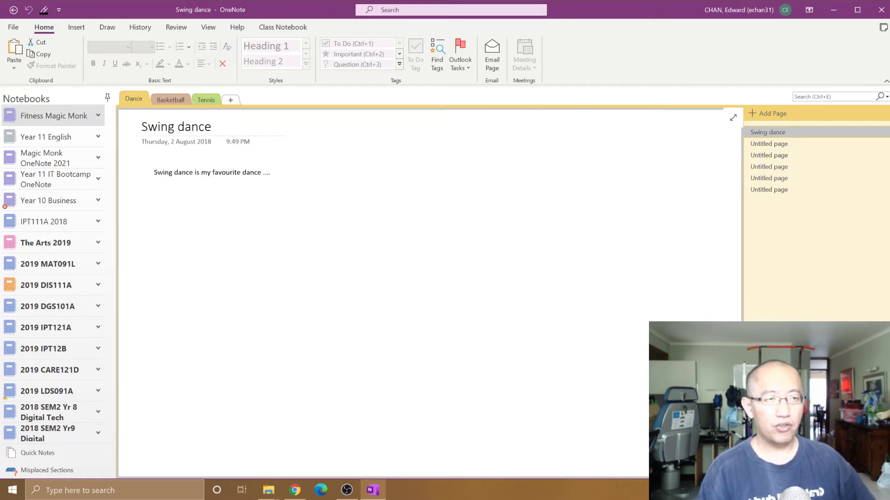
Step: Copy the Swing dance page link and load it in Chrome's address bar
right_click(805, 135)
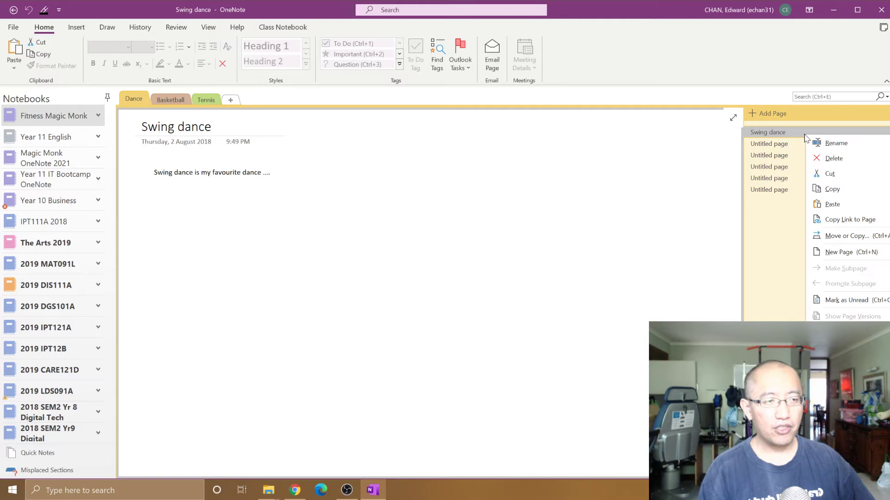
left_click(856, 226)
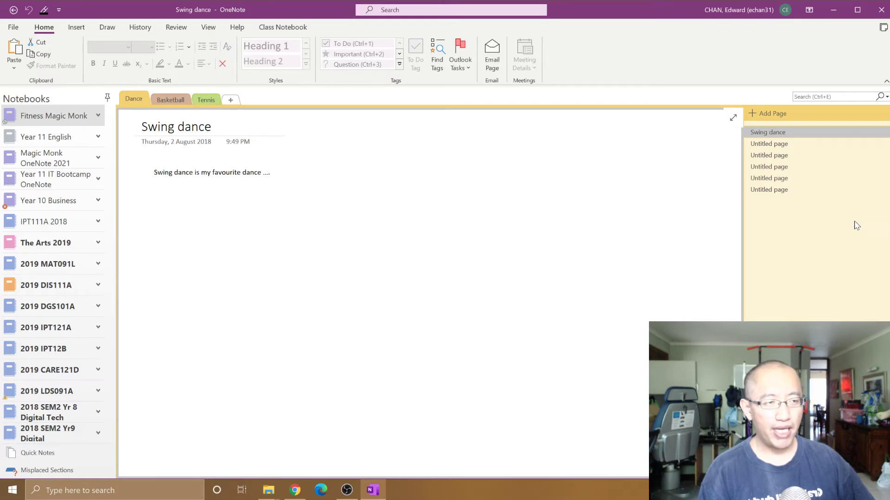
left_click(295, 490)
left_click(290, 39)
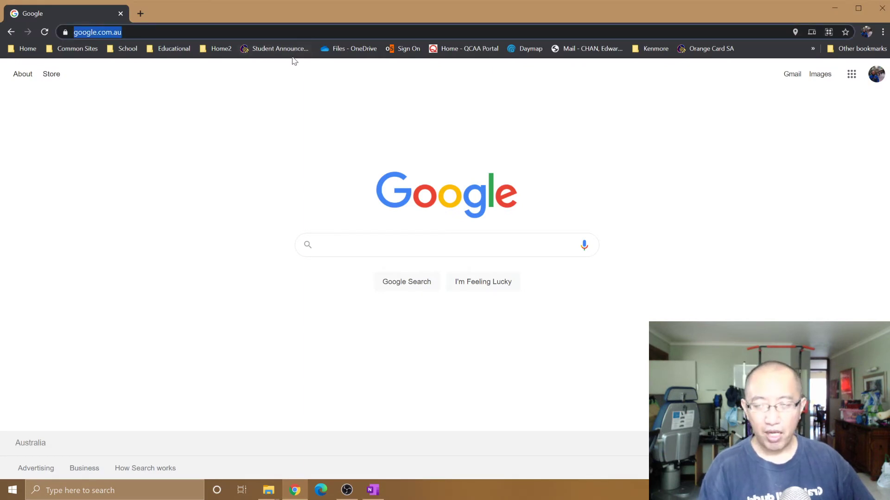
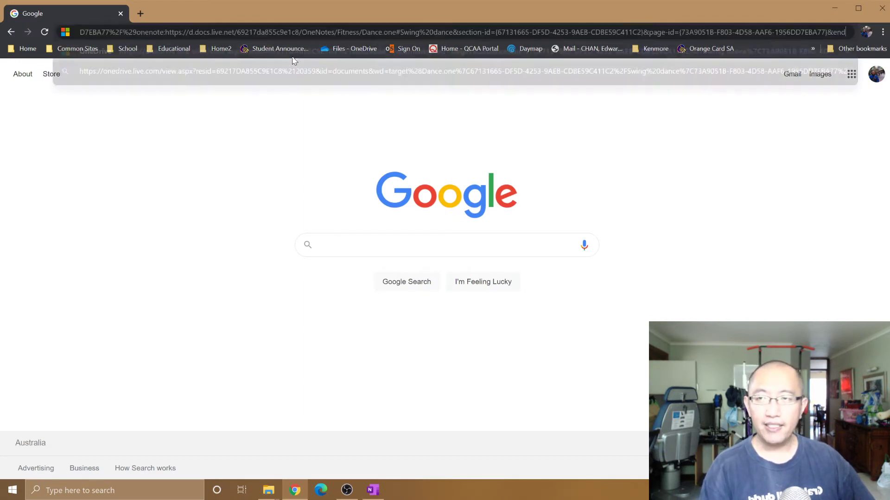
left_click(291, 56)
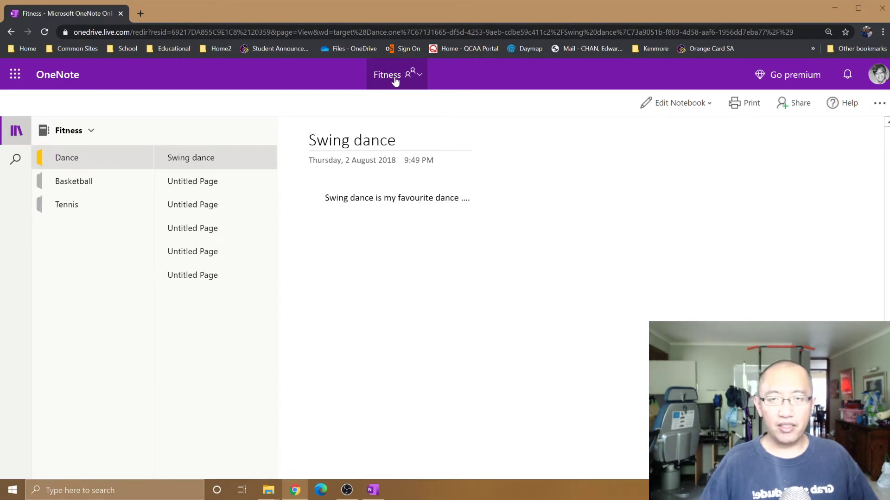
Step: Open the OneNotes OneDrive folder from the Fitness notebook title's Location flyout
left_click(395, 80)
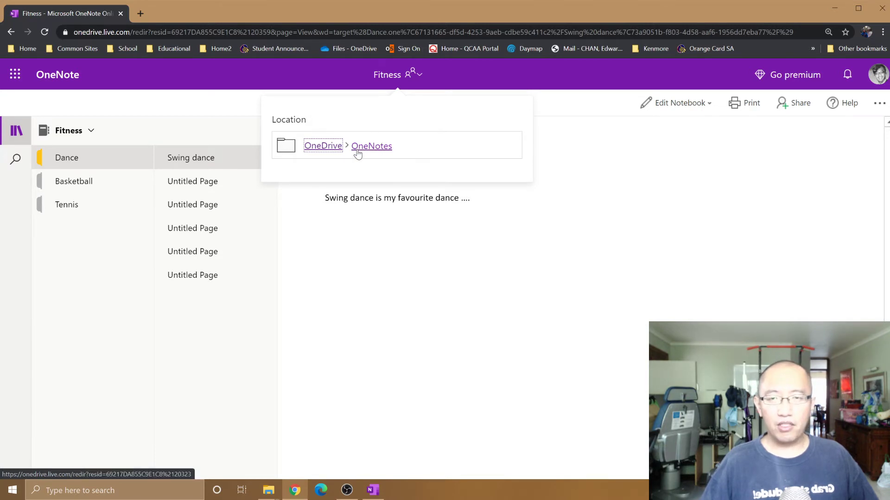
left_click(377, 149)
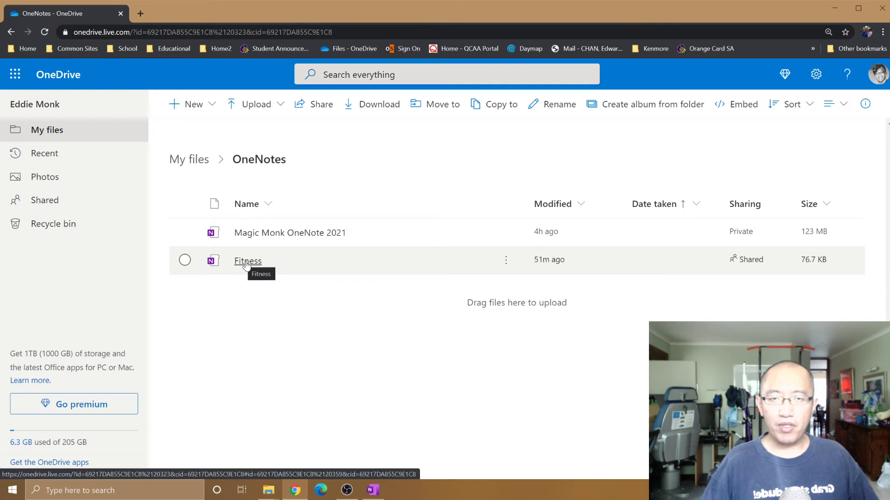
Step: Rename the Fitness notebook file in OneDrive to 'Magic Monk's Fitness Club' and save
left_click(185, 261)
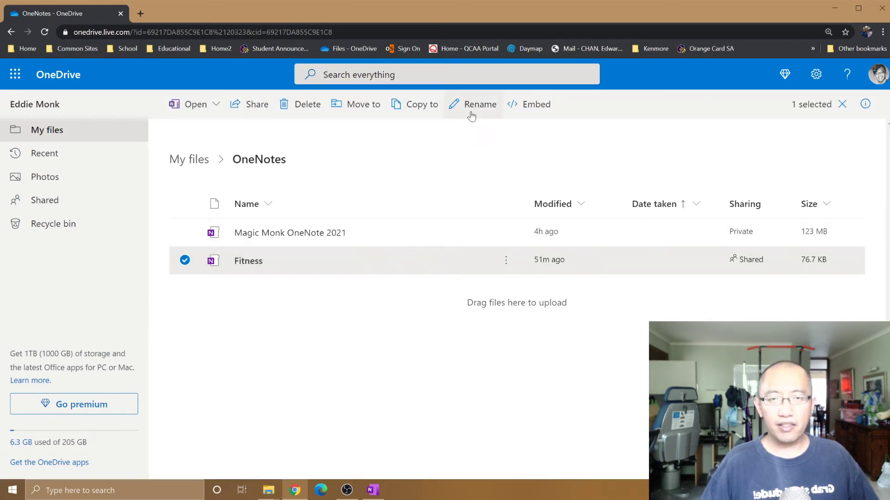
left_click(471, 116)
key("End")
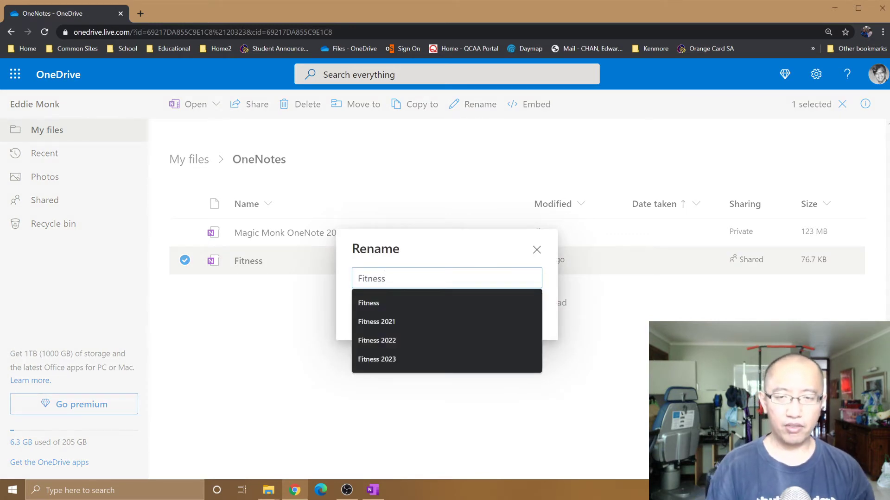
key("Home")
type("Magic Mon")
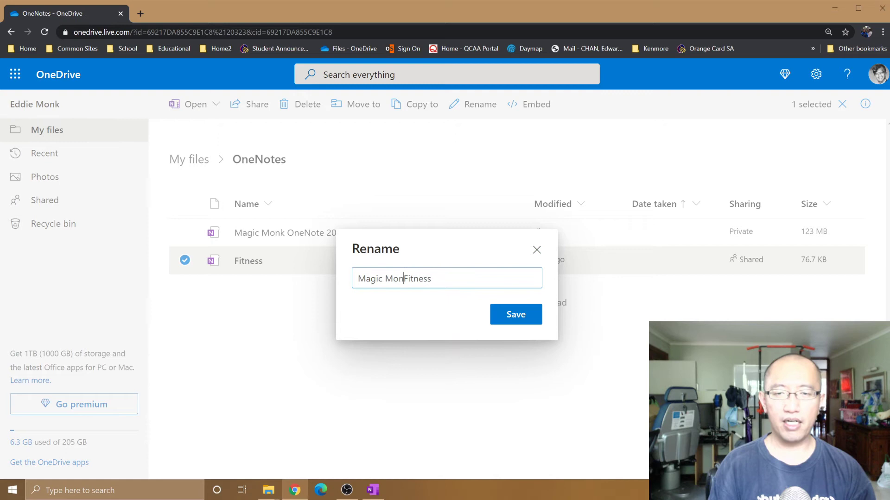
type("k's")
key("End")
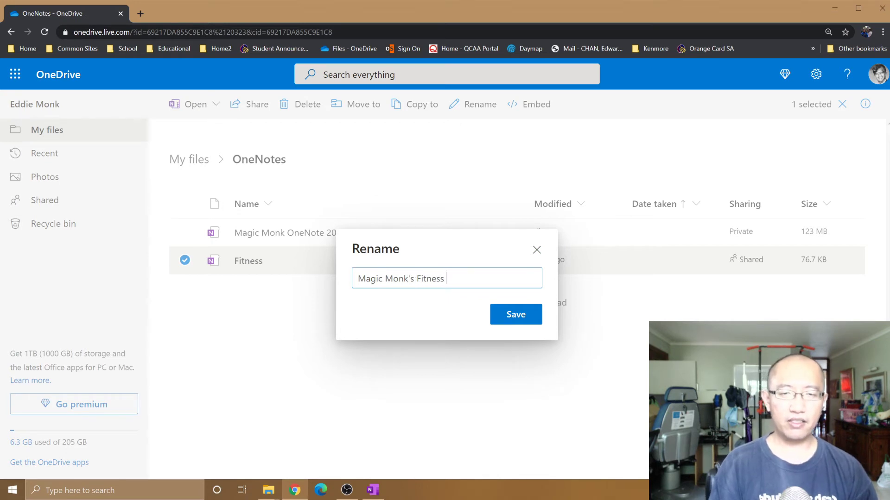
type("Club")
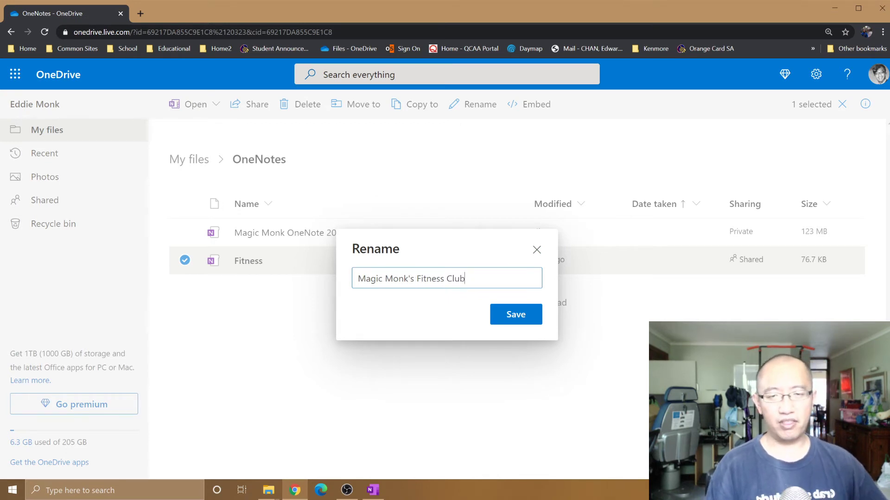
left_click_drag(466, 278, 358, 278)
left_click(358, 278)
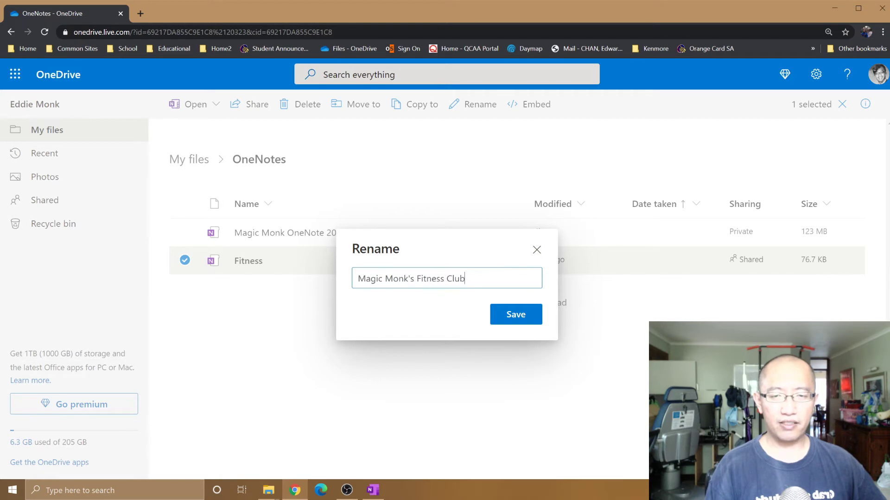
left_click(506, 315)
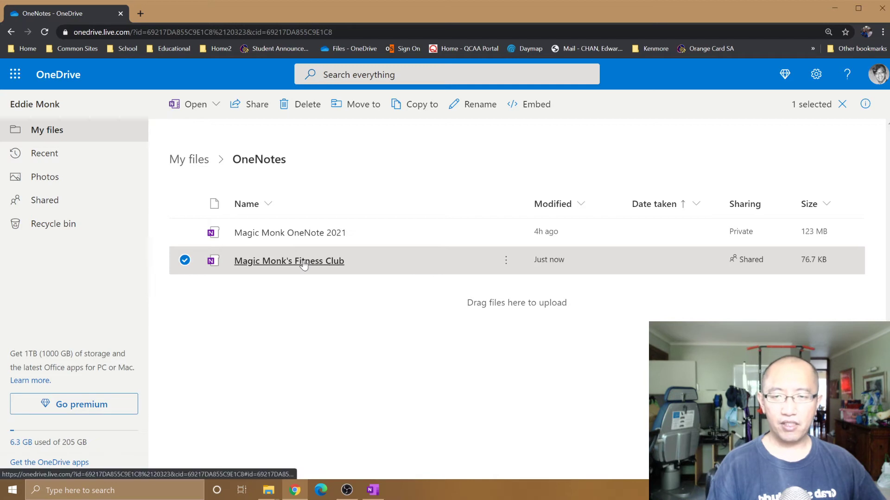
Step: Open Magic Monk's Fitness Club in OneNote Online, then return to desktop OneNote
left_click(304, 264)
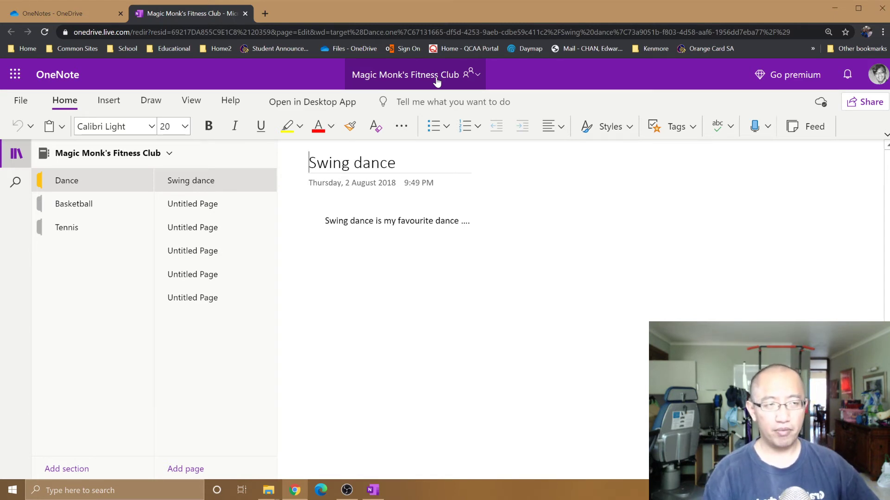
left_click(374, 490)
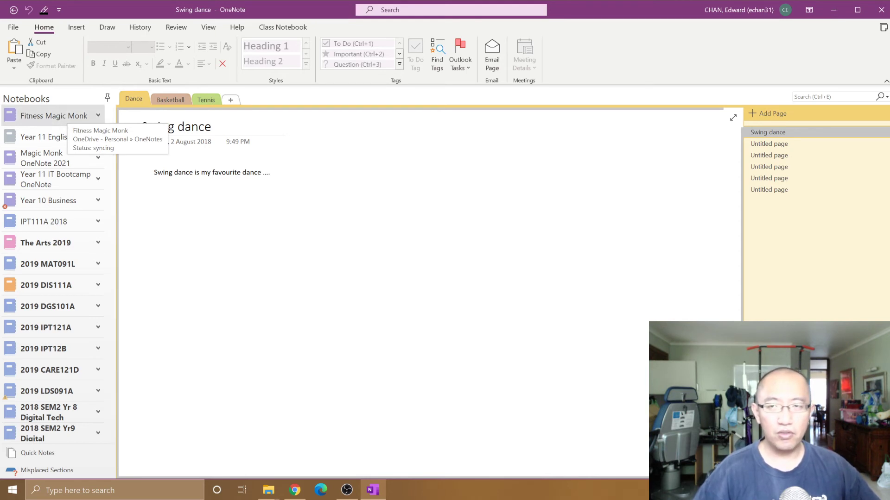
Step: Copy the Swing dance page link, close the Fitness Magic Monk notebook, and return to Chrome
right_click(777, 135)
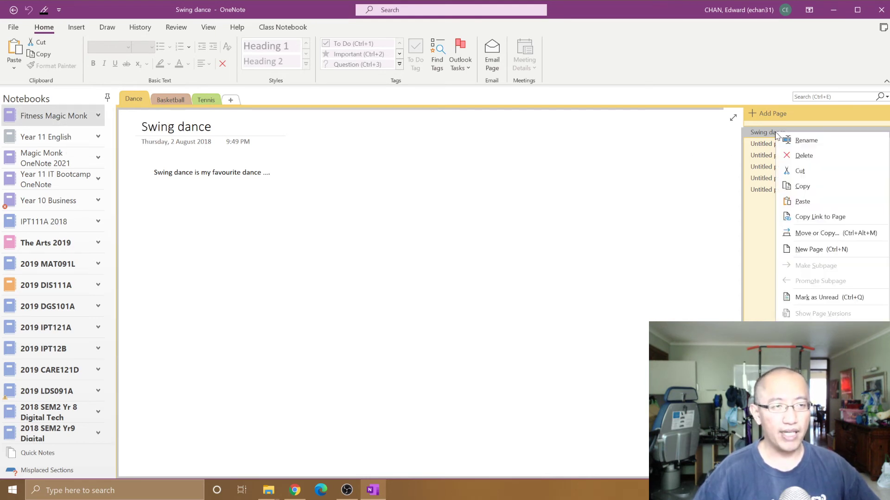
left_click(811, 217)
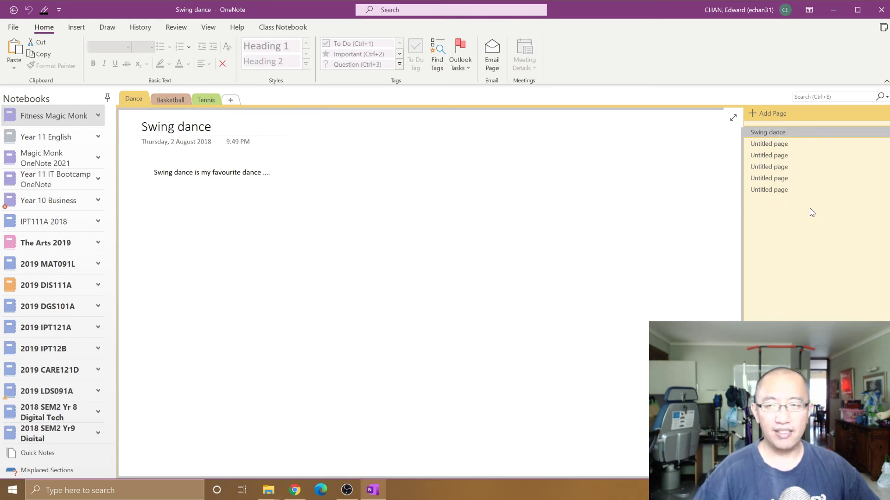
right_click(85, 118)
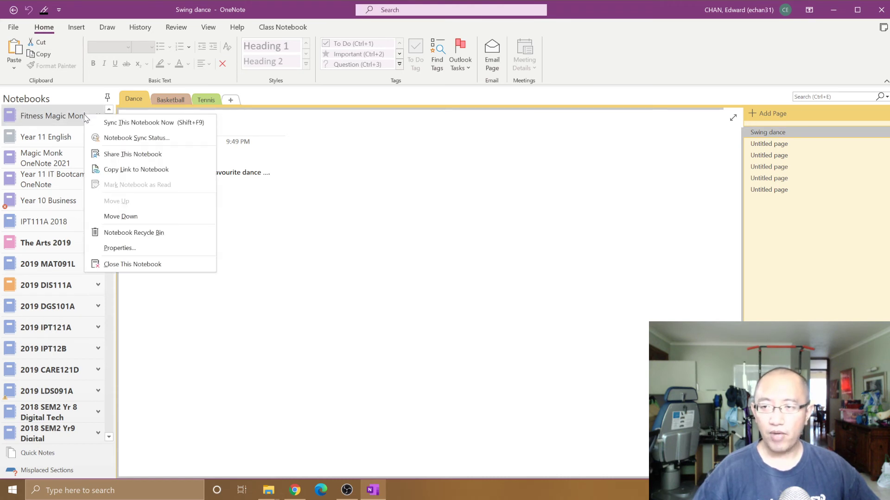
left_click(135, 265)
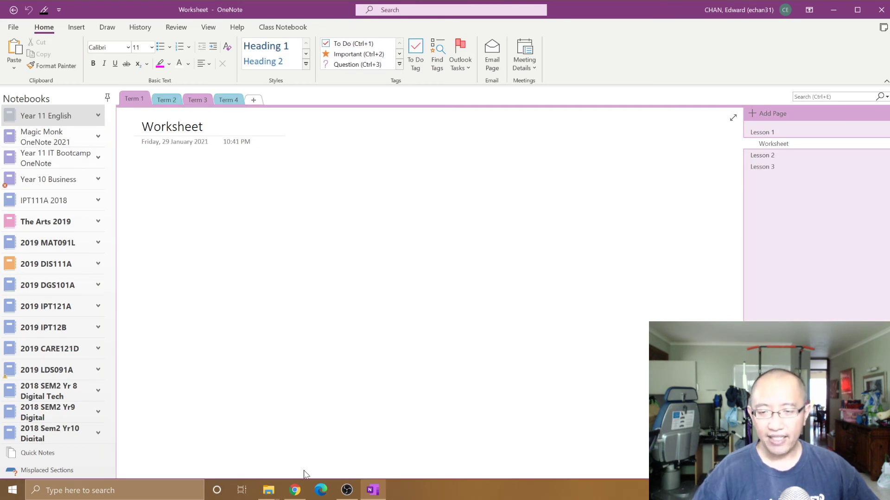
left_click(297, 491)
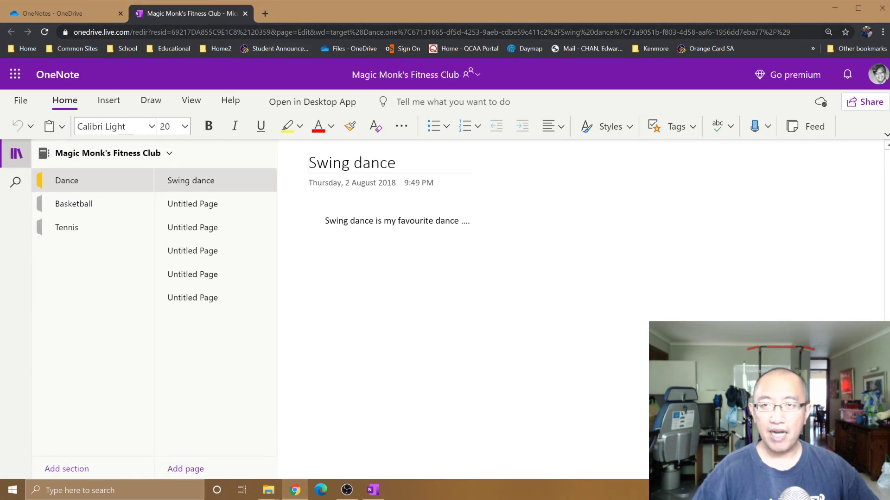
Step: Load the copied notebook address in a new Chrome tab
left_click(264, 13)
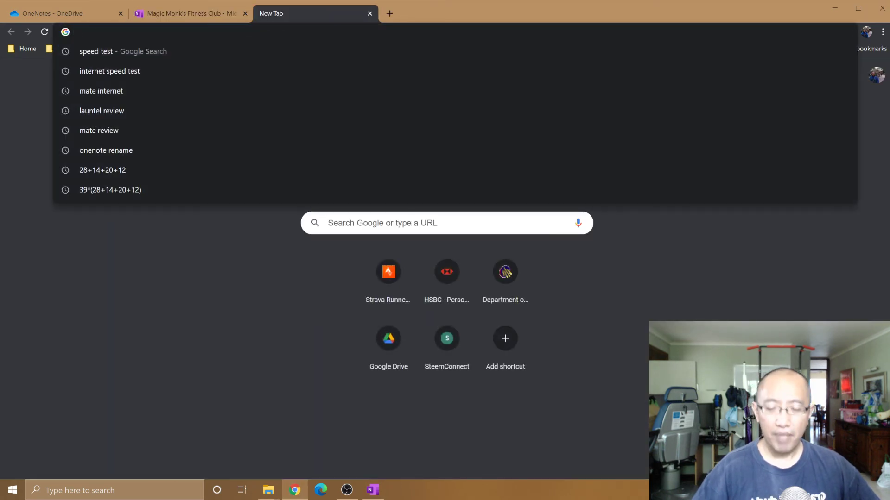
key("ctrl+v")
key("Return")
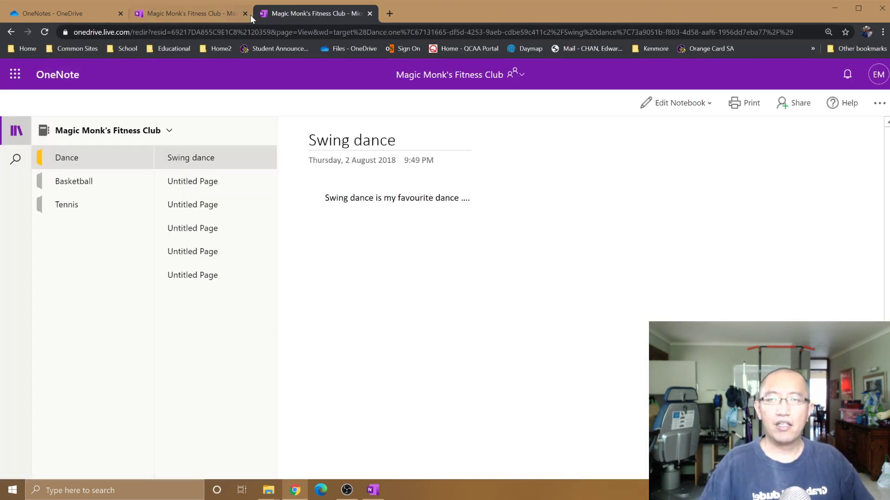
Step: Choose Edit Notebook > Open in Desktop App for Magic Monk's Fitness Club
left_click(706, 107)
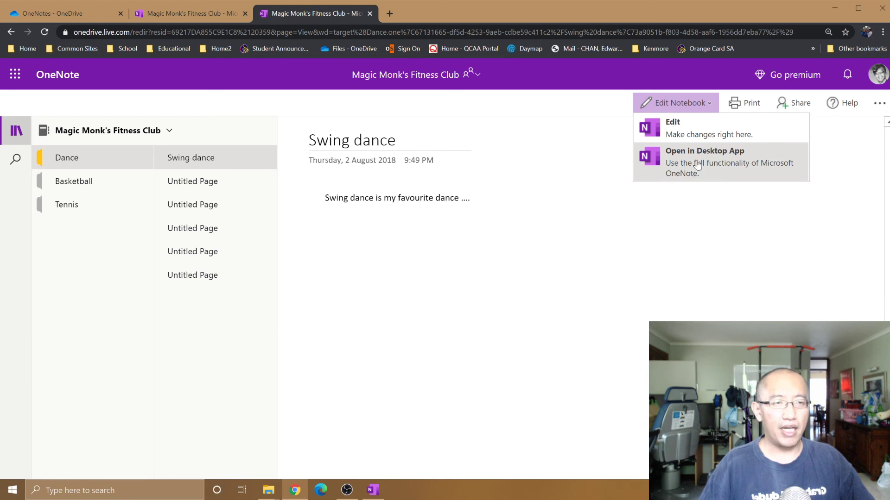
left_click(707, 108)
left_click(707, 108)
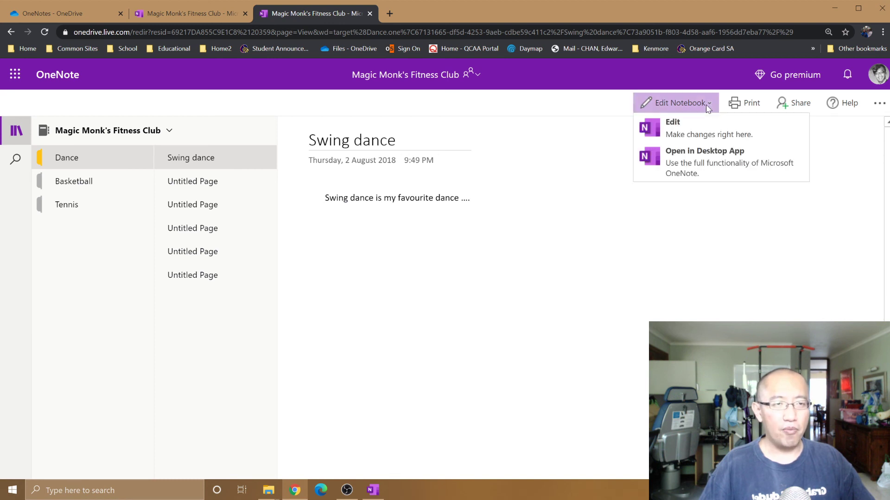
left_click(700, 171)
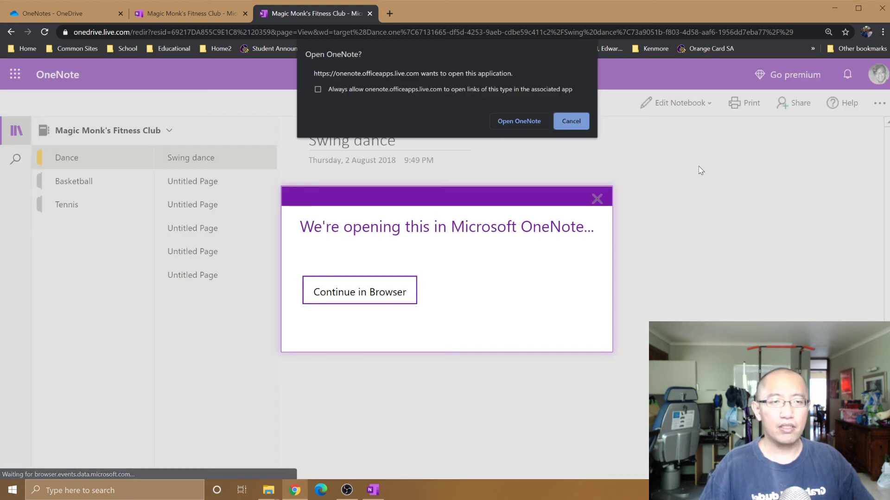
Step: Allow Chrome to launch OneNote, accept the security notice, and find Magic Monk's Fitness Club listed
left_click(540, 124)
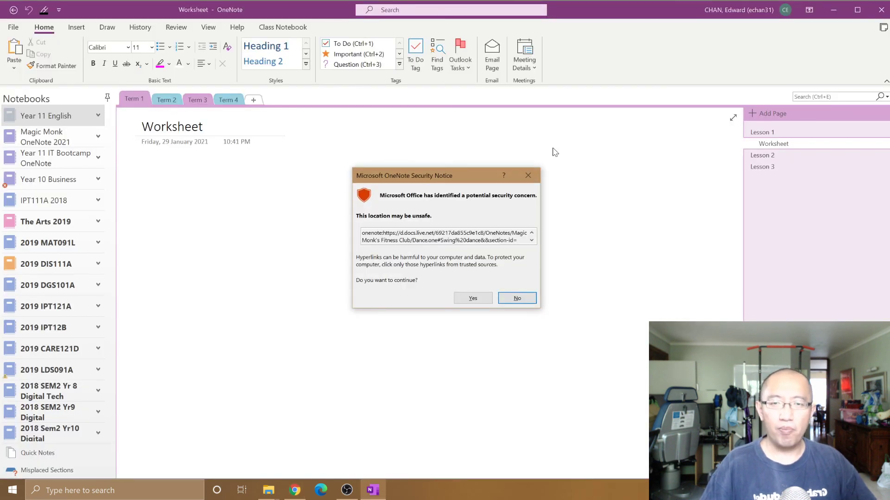
left_click(475, 298)
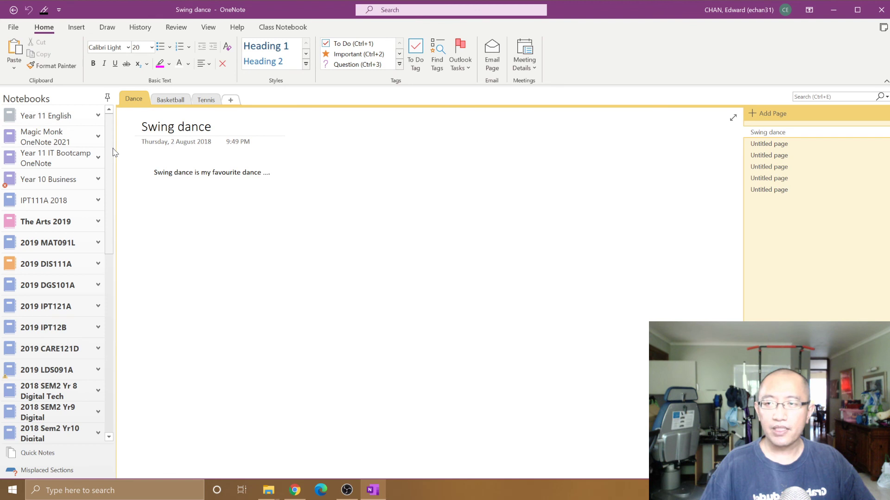
left_click_drag(117, 198, 117, 336)
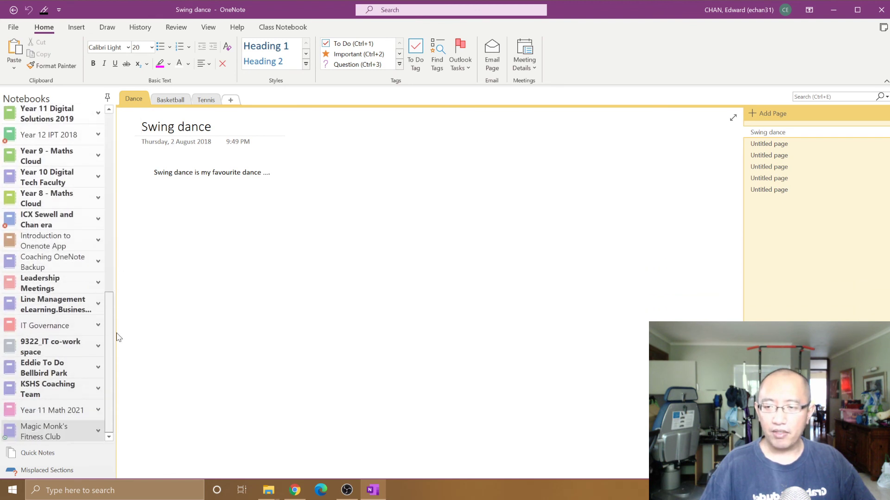